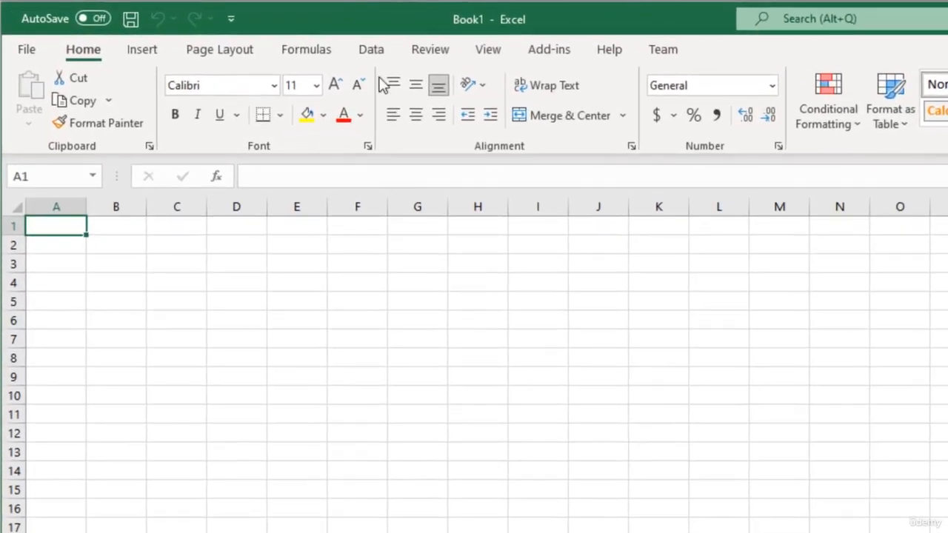
# Start a text/CSV import of Online Retail.csv from the Downloads folder
pyautogui.click(374, 54)
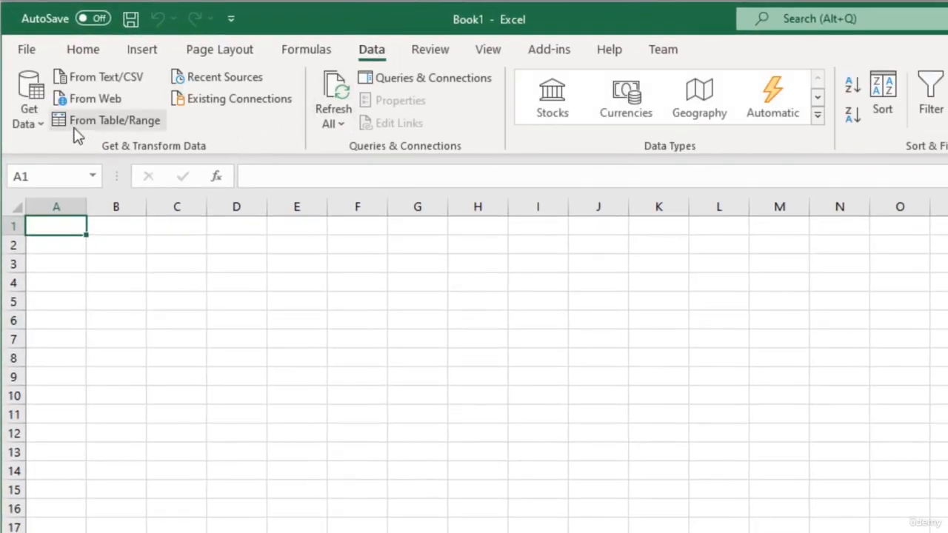
pyautogui.click(31, 117)
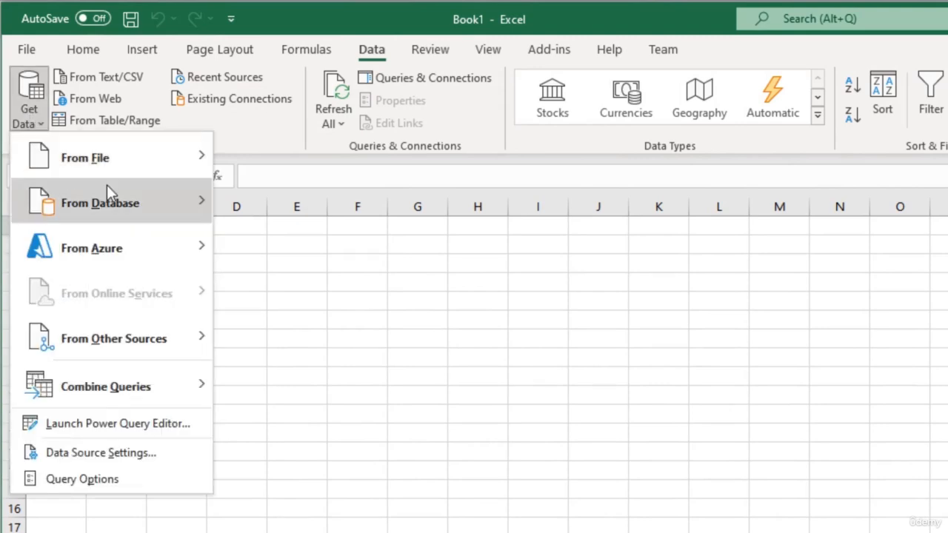
pyautogui.moveTo(118, 157)
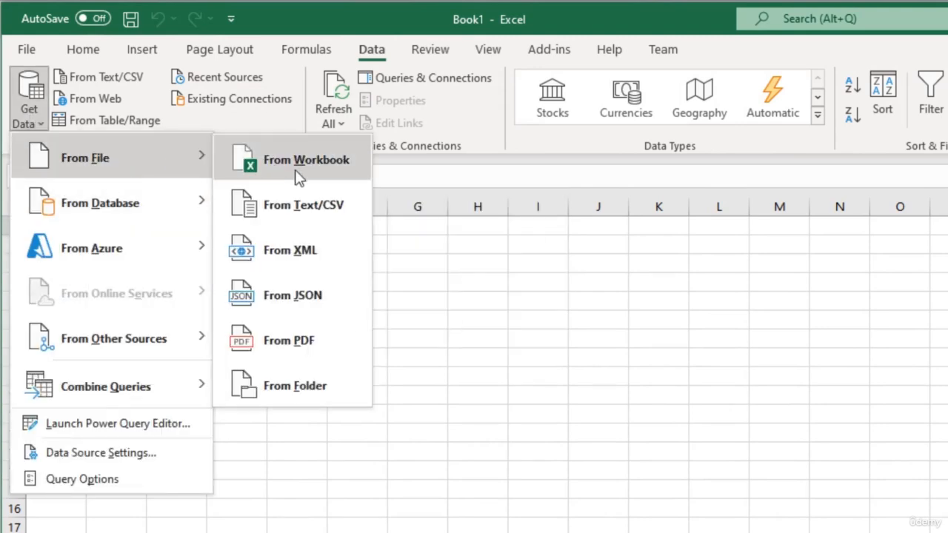
pyautogui.click(297, 217)
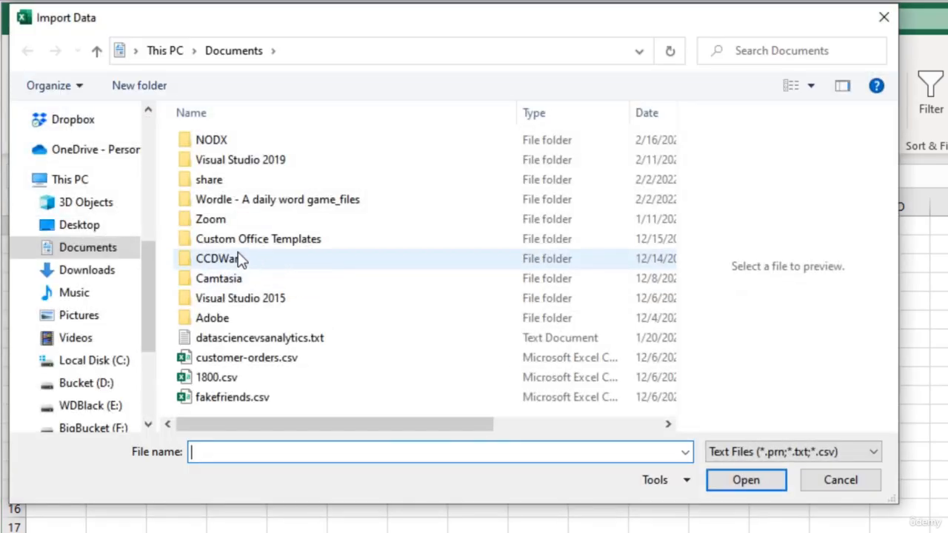
pyautogui.click(104, 270)
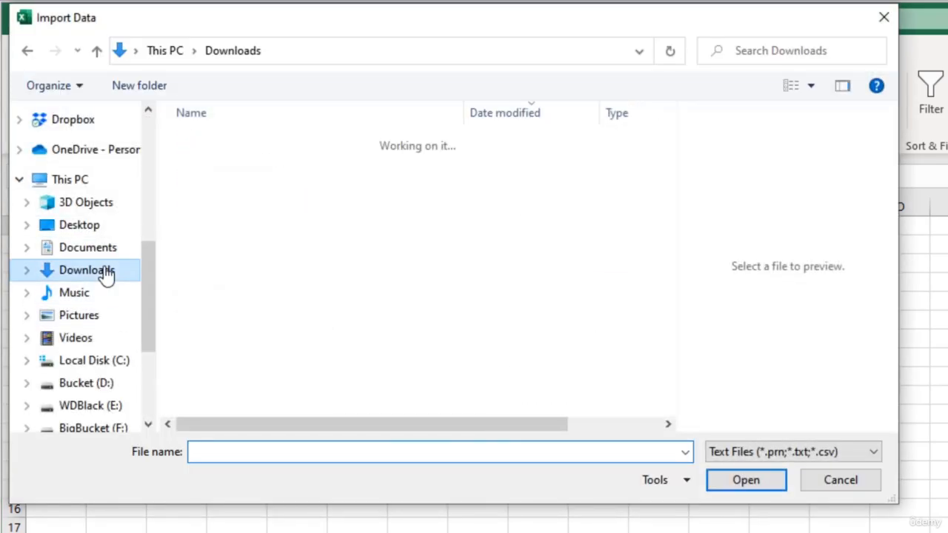
pyautogui.moveTo(675, 172); pyautogui.dragTo(665, 212)
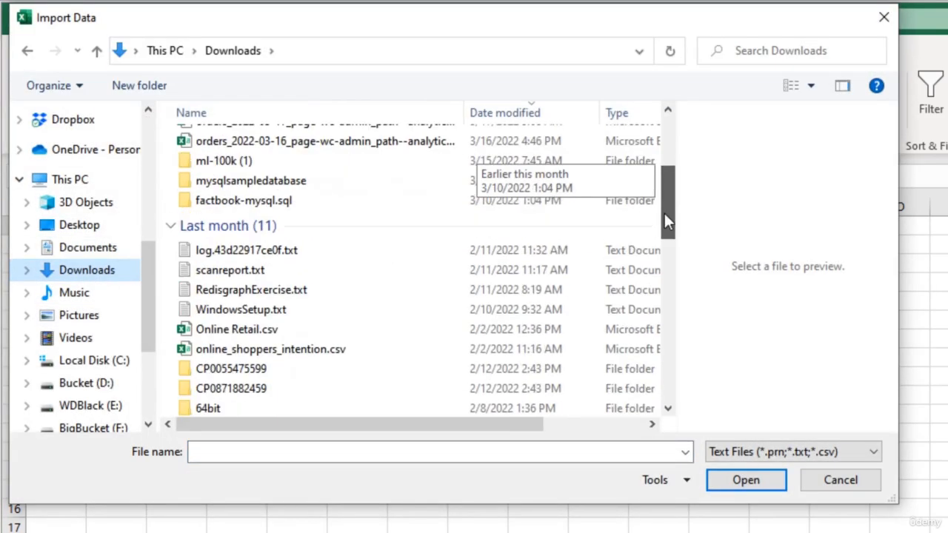
pyautogui.doubleClick(426, 329)
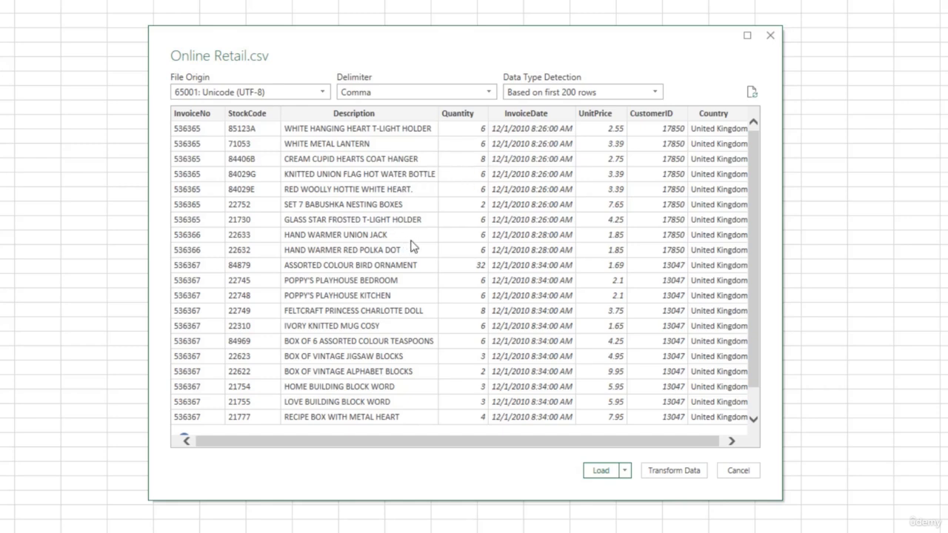
# Check the Online Retail.csv preview and load the data into the workbook
pyautogui.scroll(-1, 414, 246)
pyautogui.scroll(1, 419, 246)
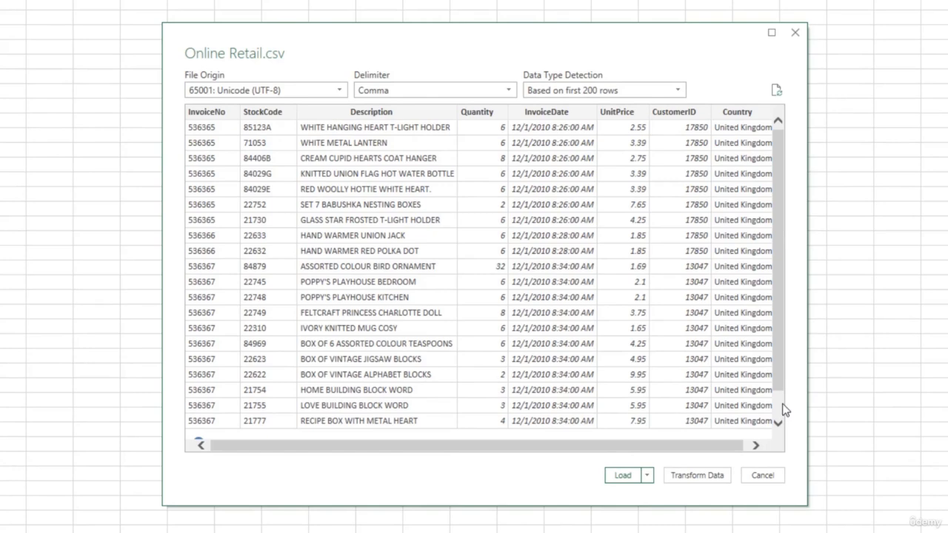
pyautogui.click(623, 476)
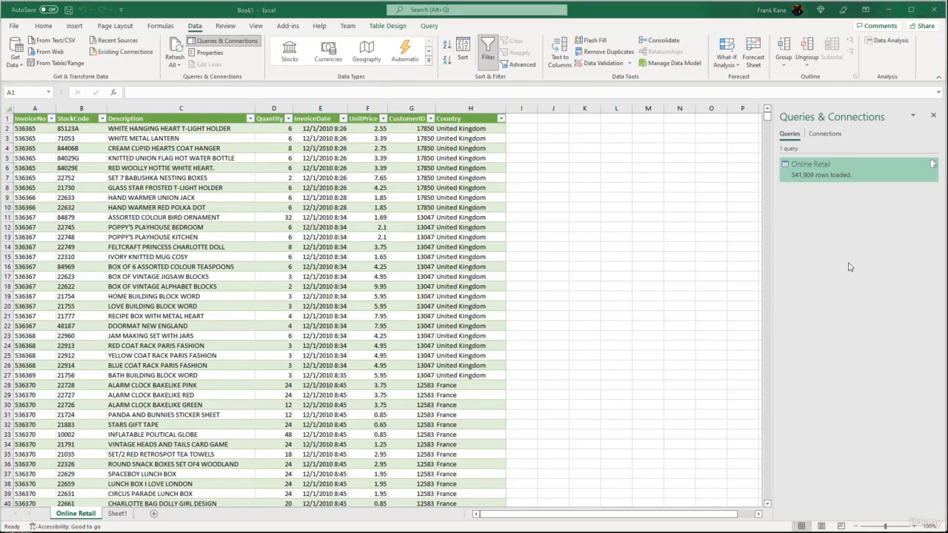
# Open the Online Retail query for editing in Power Query and display the InvoiceNo column's statistics and value distribution
pyautogui.click(877, 174)
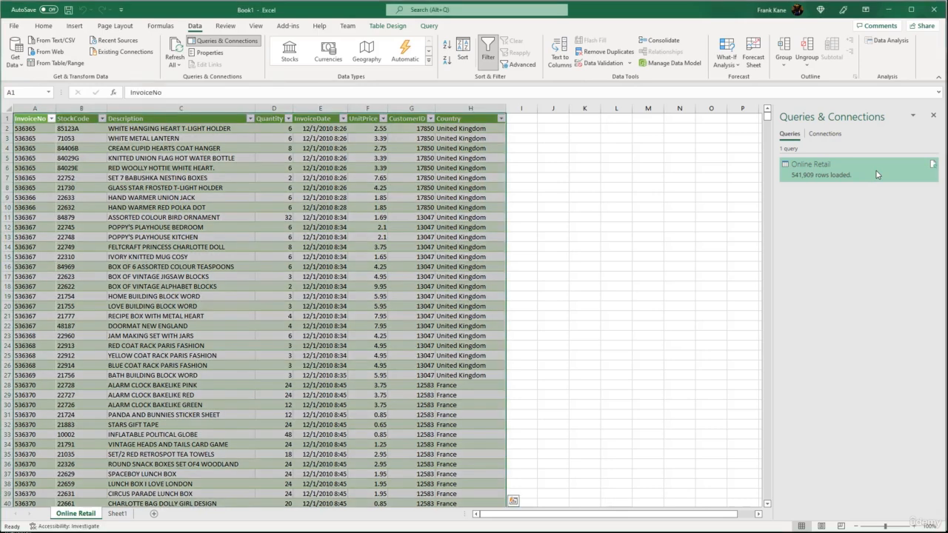
pyautogui.doubleClick(834, 174)
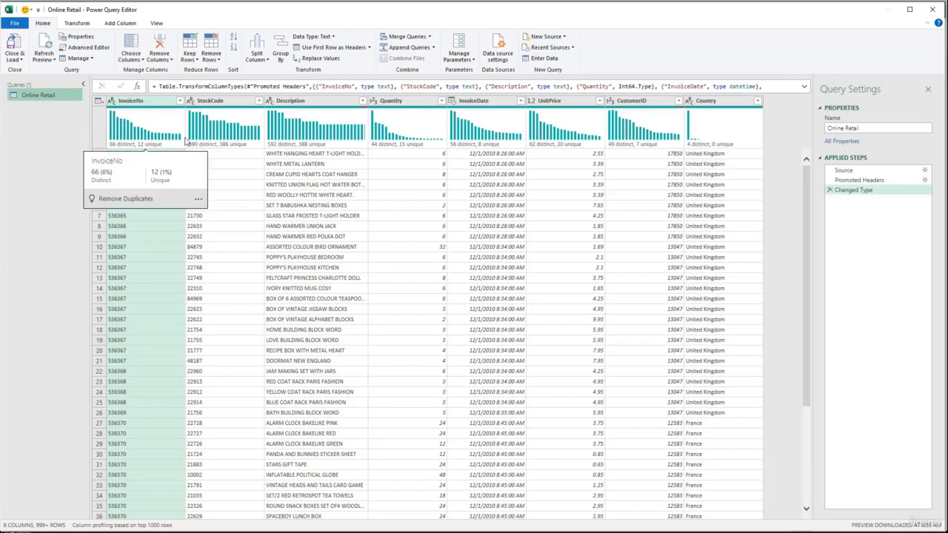
pyautogui.moveTo(160, 140)
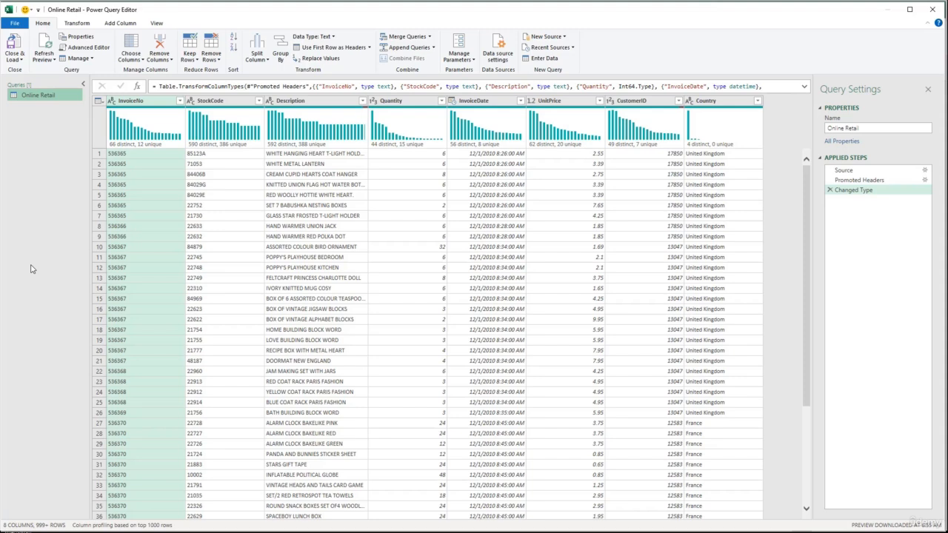
pyautogui.click(127, 136)
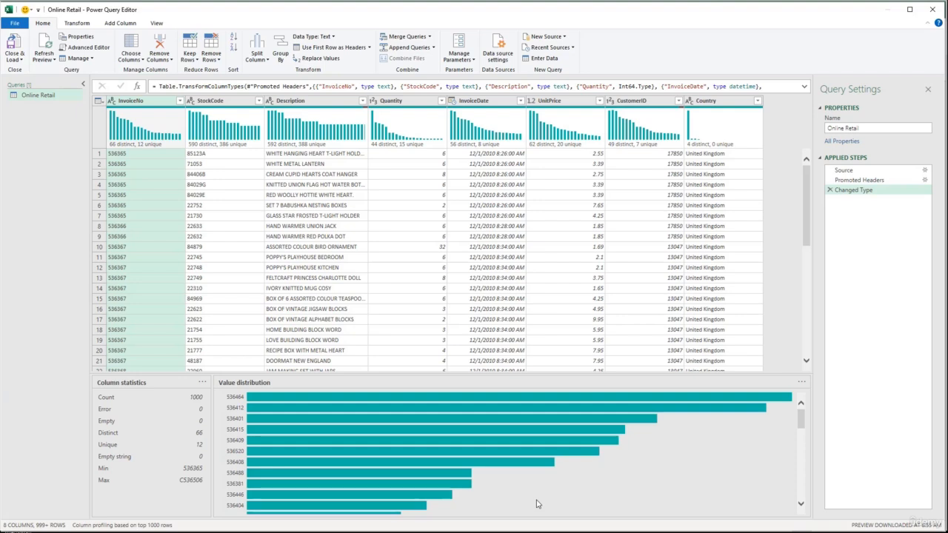
pyautogui.moveTo(479, 401)
# Examine the Description column's statistics and browse its value distribution for the most frequent product descriptions
pyautogui.click(317, 104)
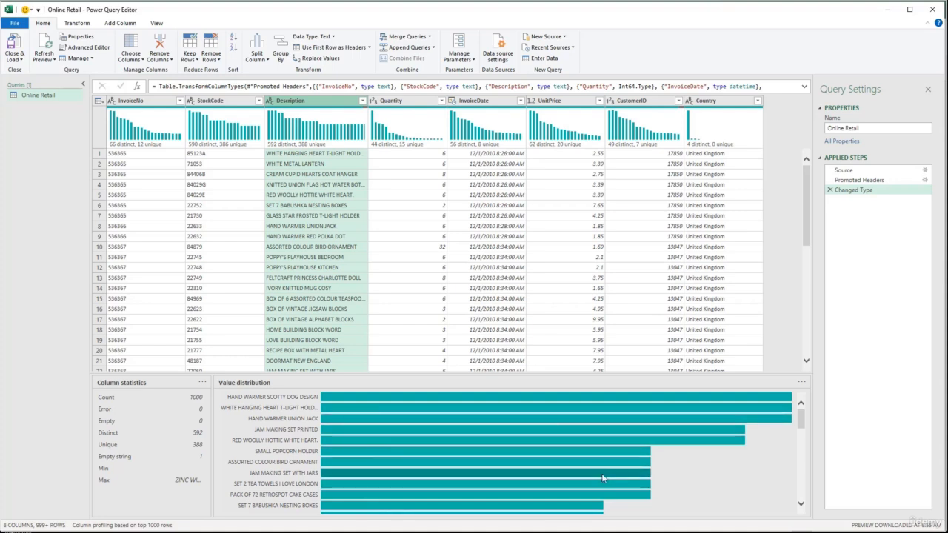
pyautogui.moveTo(600, 469)
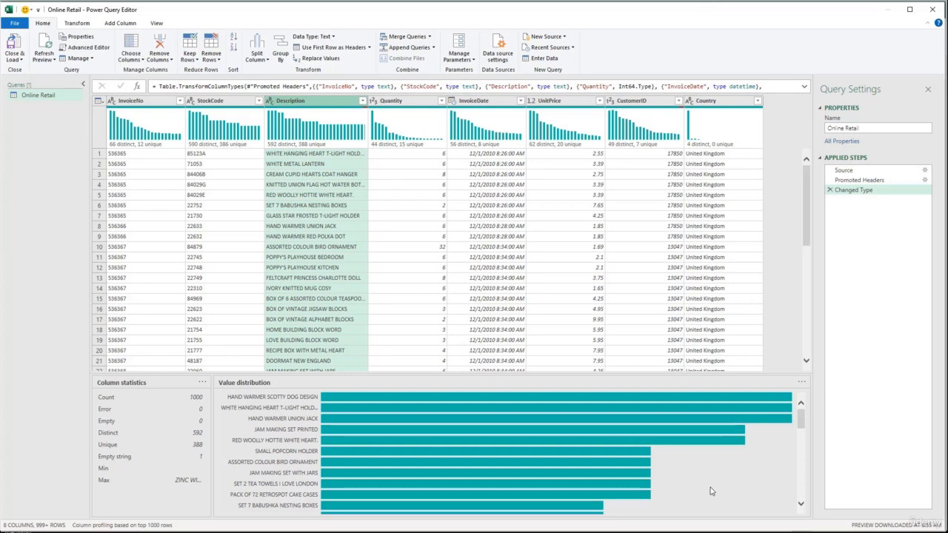
pyautogui.moveTo(386, 405)
pyautogui.moveTo(356, 403)
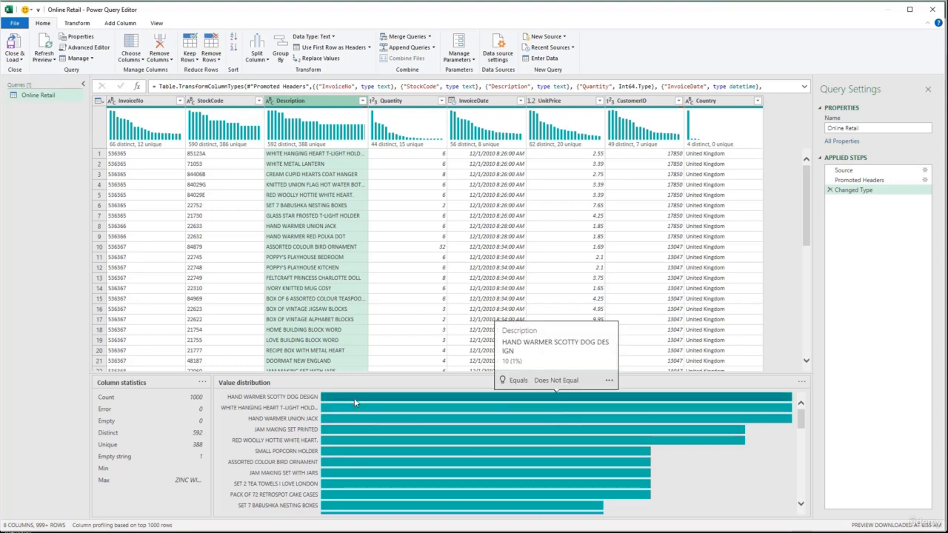
pyautogui.scroll(-2, 355, 415)
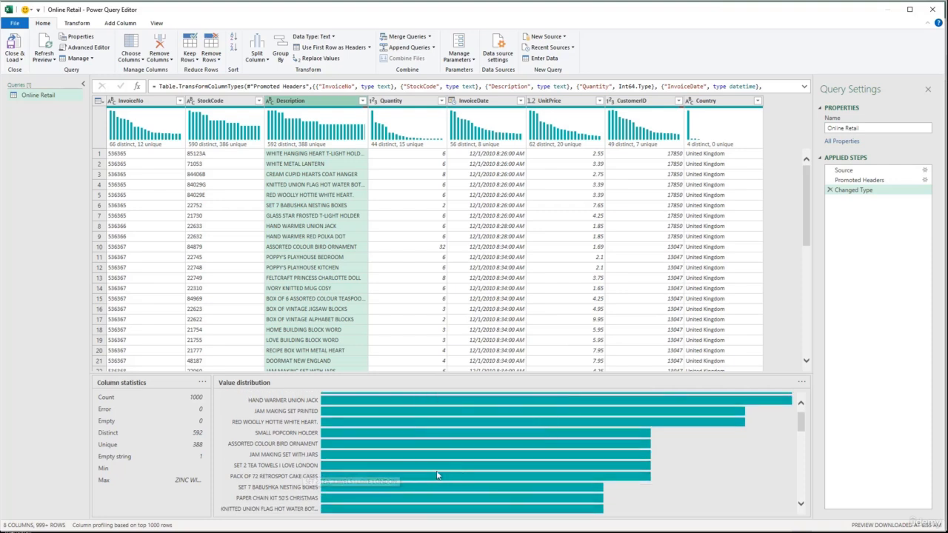
pyautogui.scroll(-2, 428, 468)
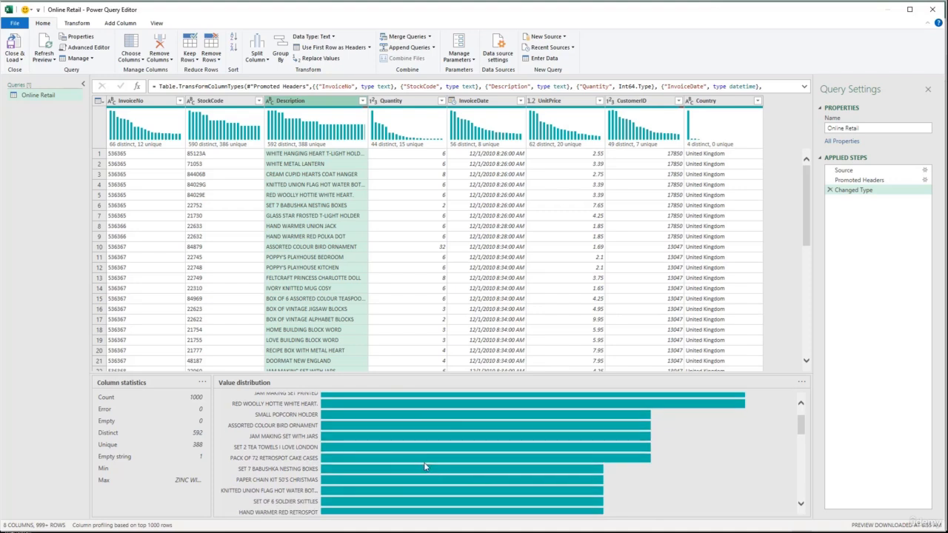
pyautogui.scroll(-2, 426, 466)
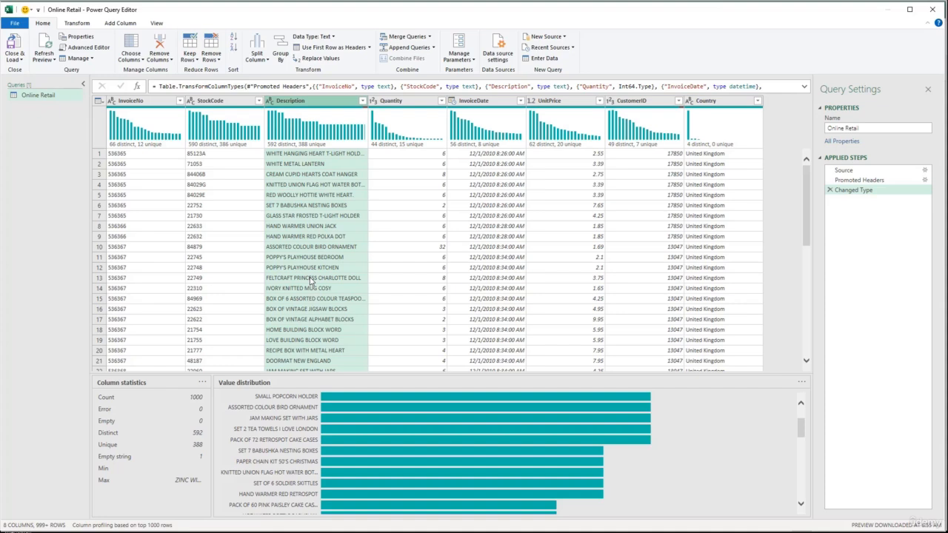
# Inspect the statistics and value distributions of the Quantity, UnitPrice and CustomerID columns
pyautogui.click(420, 102)
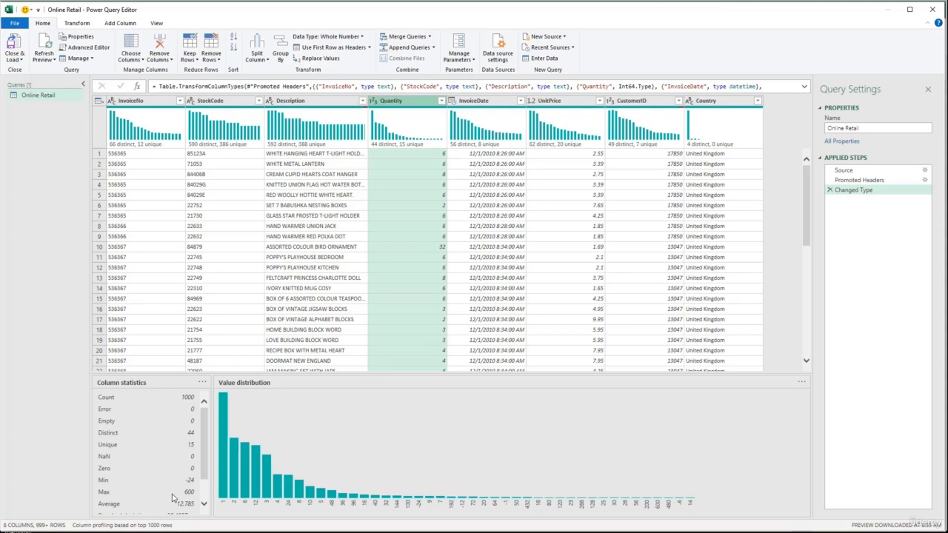
pyautogui.click(573, 102)
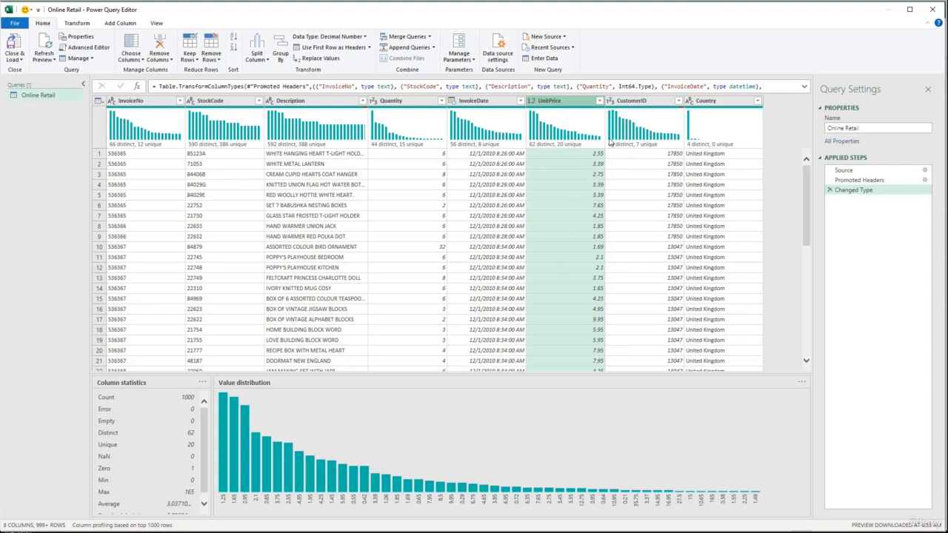
pyautogui.click(654, 99)
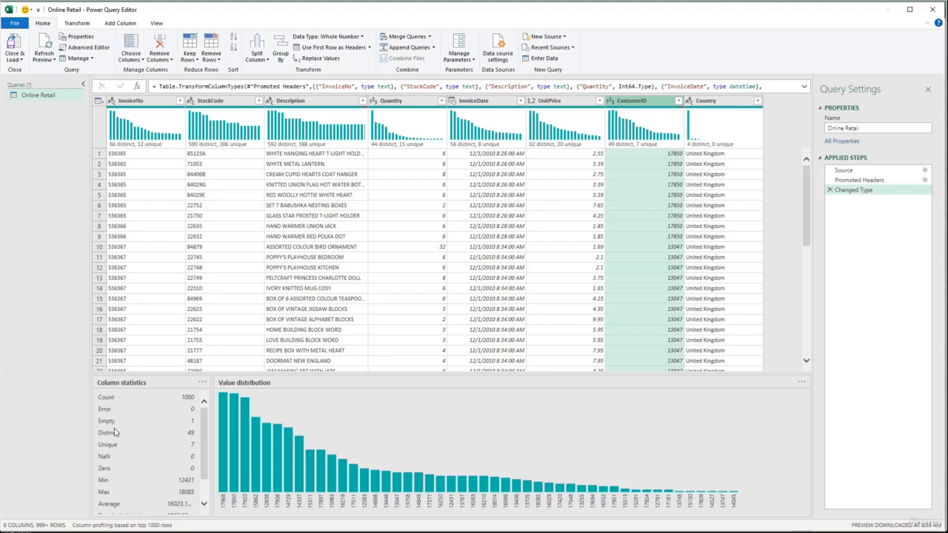
# Base the column profiling on the entire data set
pyautogui.click(148, 525)
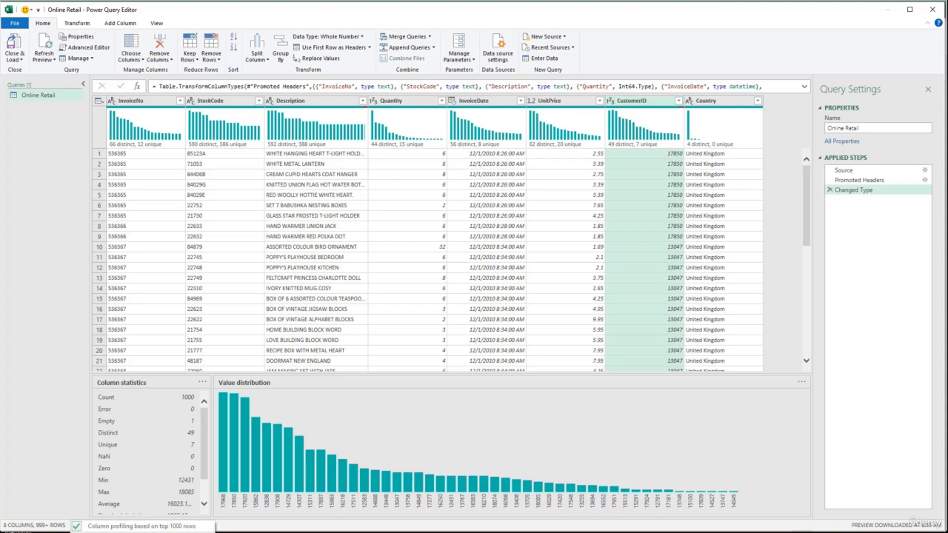
pyautogui.click(152, 532)
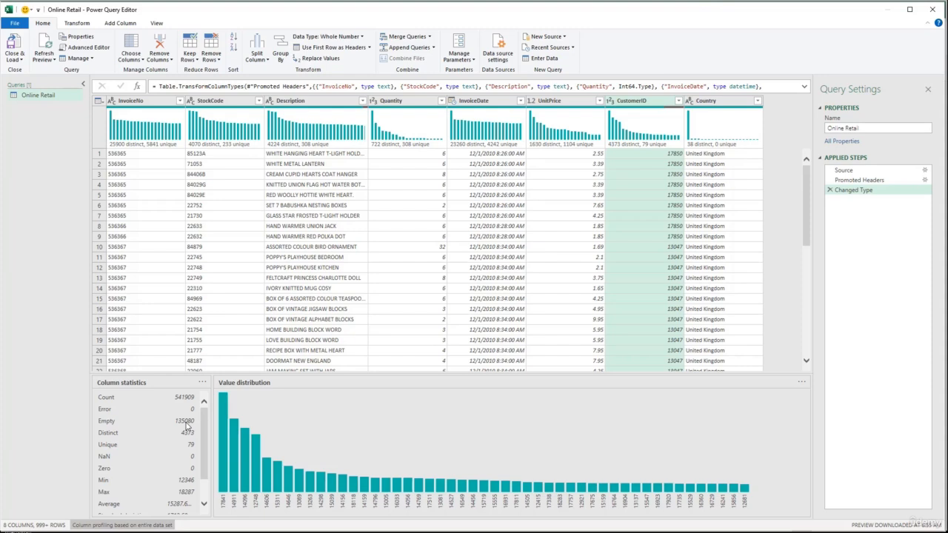
# Replace the empty values in the Description column with NO DESCRIPTION
pyautogui.click(361, 104)
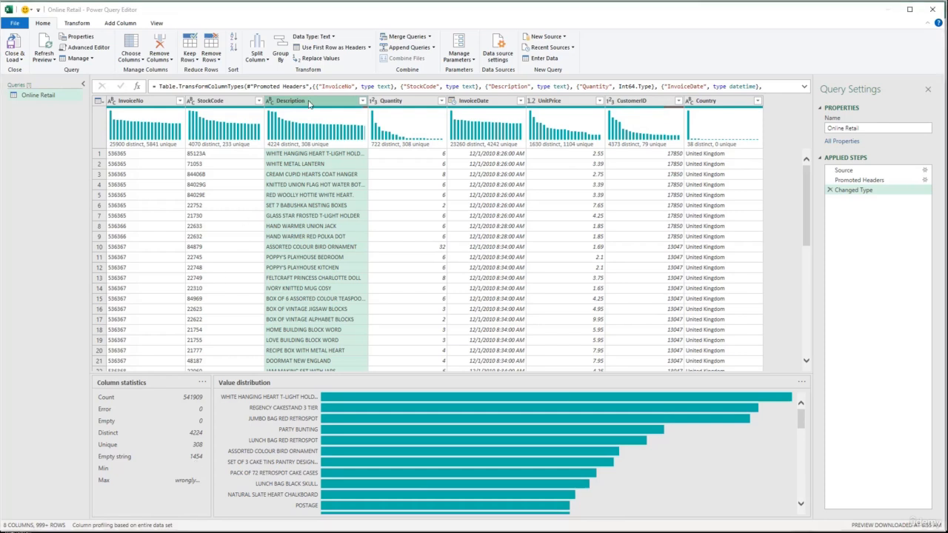
pyautogui.rightClick(310, 103)
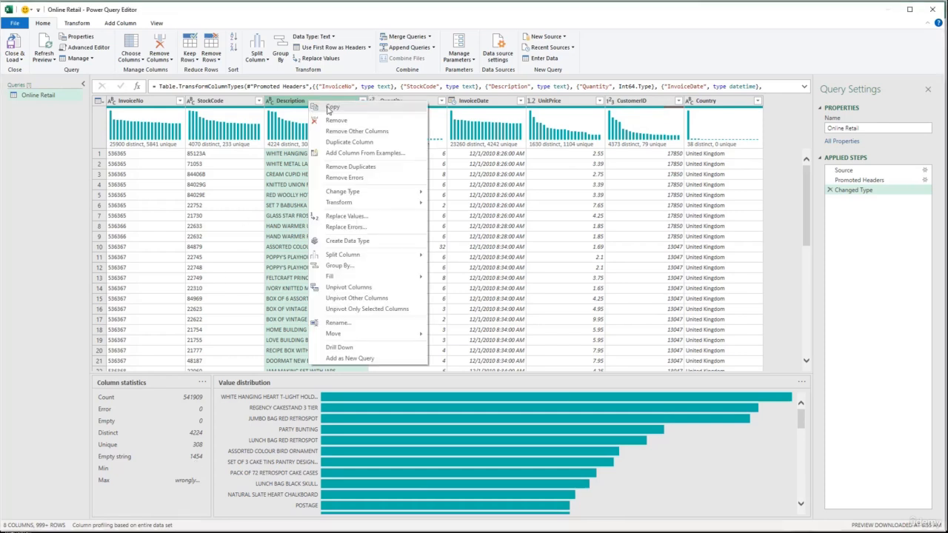
pyautogui.click(368, 220)
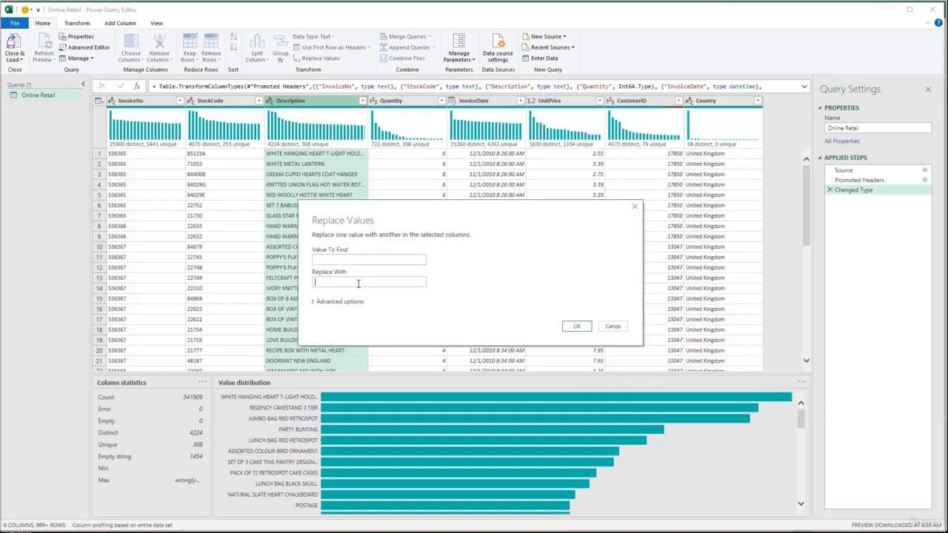
pyautogui.click(359, 283)
pyautogui.write('NO DESCRIPTION')
pyautogui.click(576, 328)
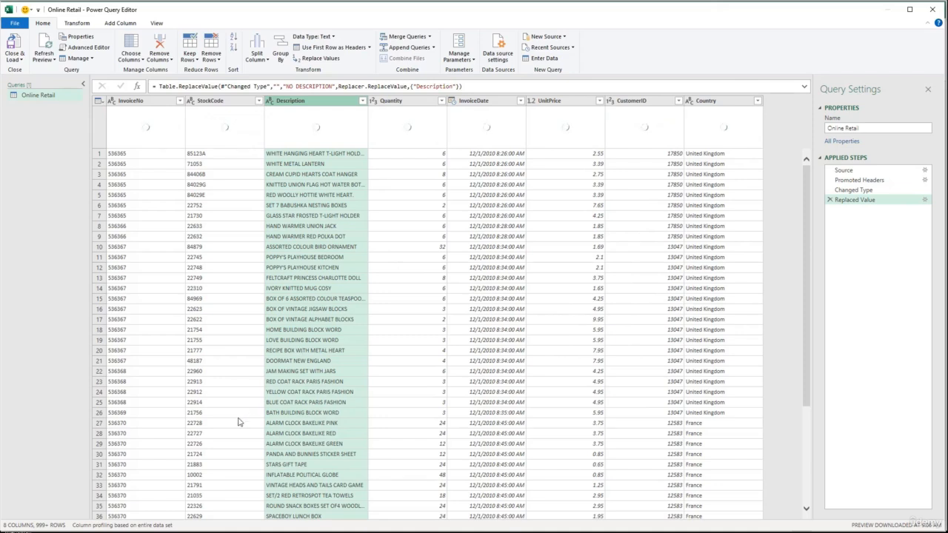
# Base the column profiling on the top 1000 rows and display the Description column's statistics
pyautogui.click(163, 526)
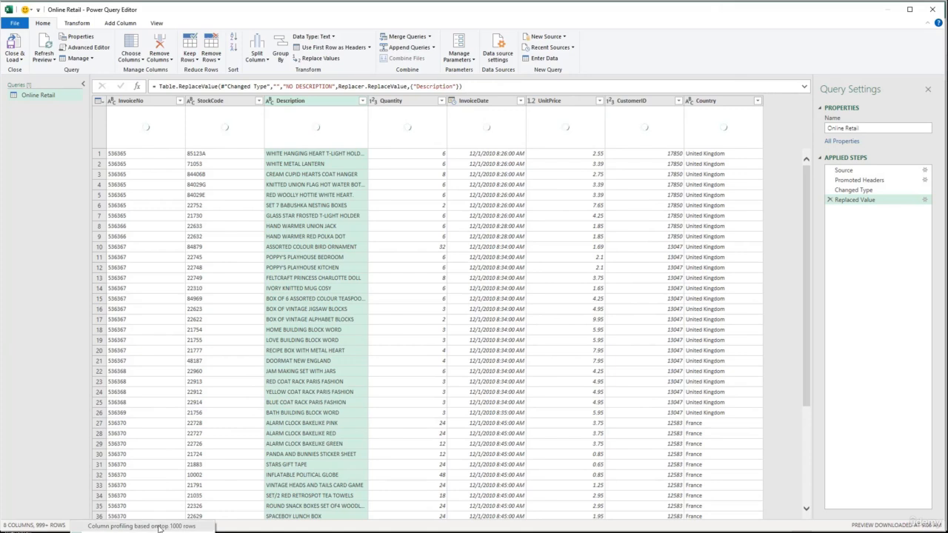
pyautogui.click(160, 526)
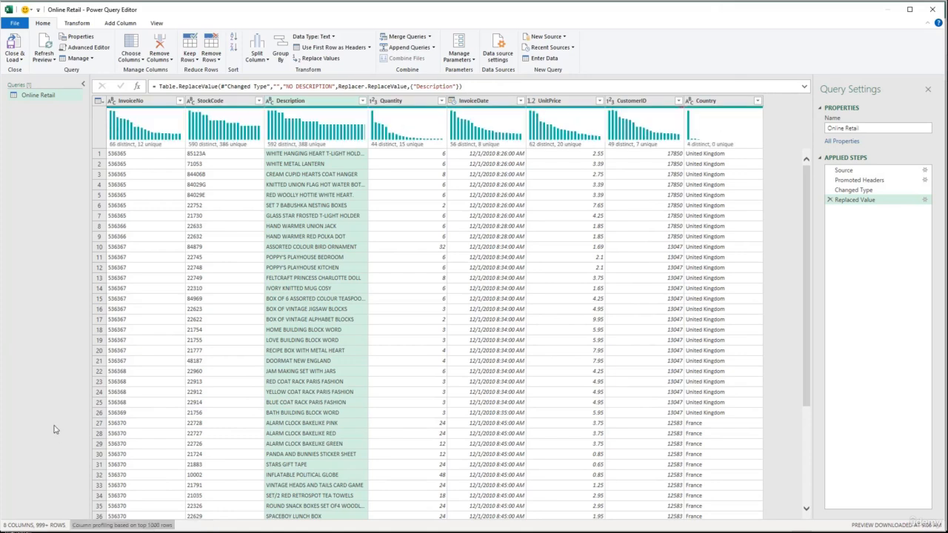
pyautogui.click(314, 108)
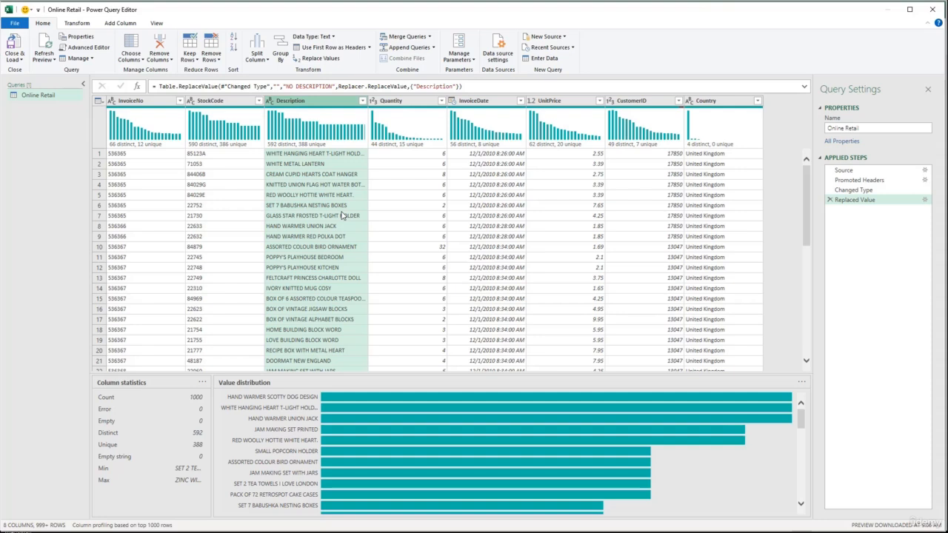
# Filter out the rows with an empty CustomerID and display that column's statistics
pyautogui.click(646, 102)
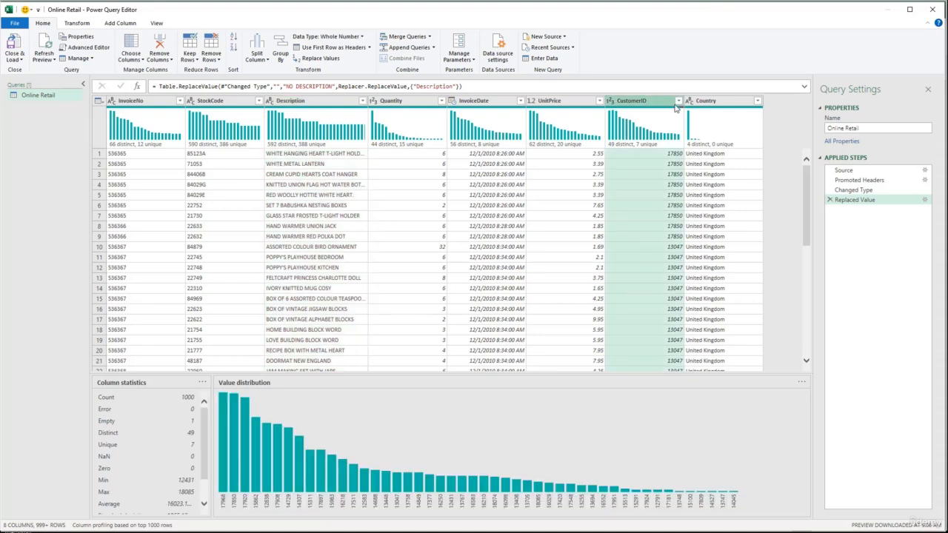
pyautogui.click(678, 101)
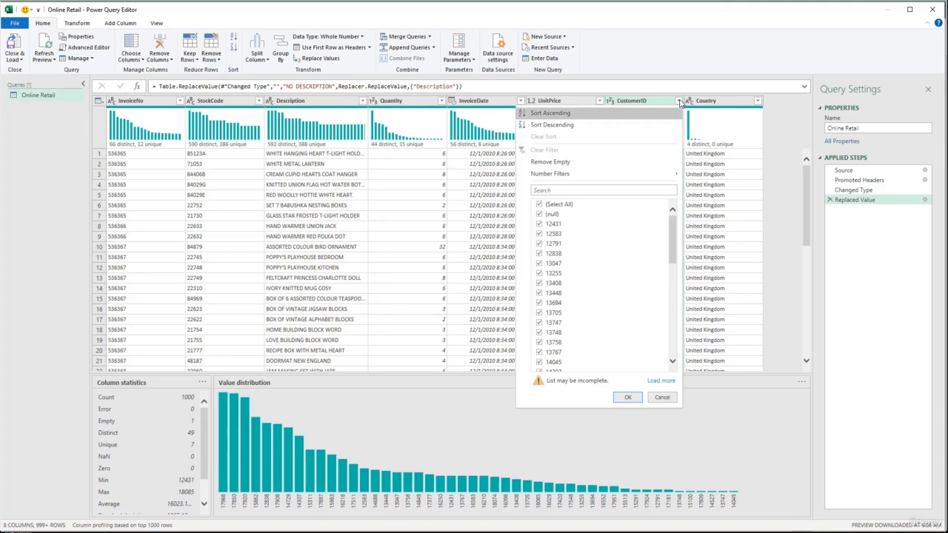
pyautogui.click(618, 163)
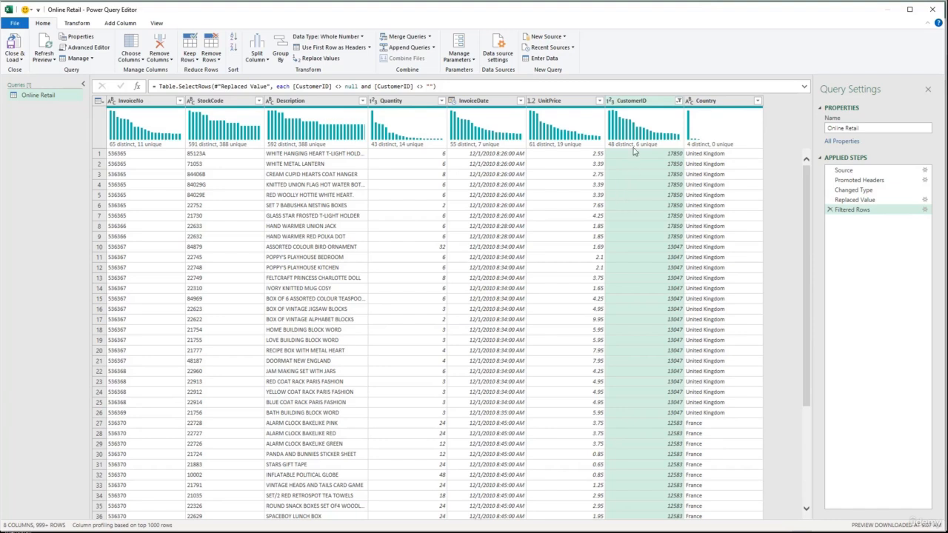
pyautogui.click(667, 123)
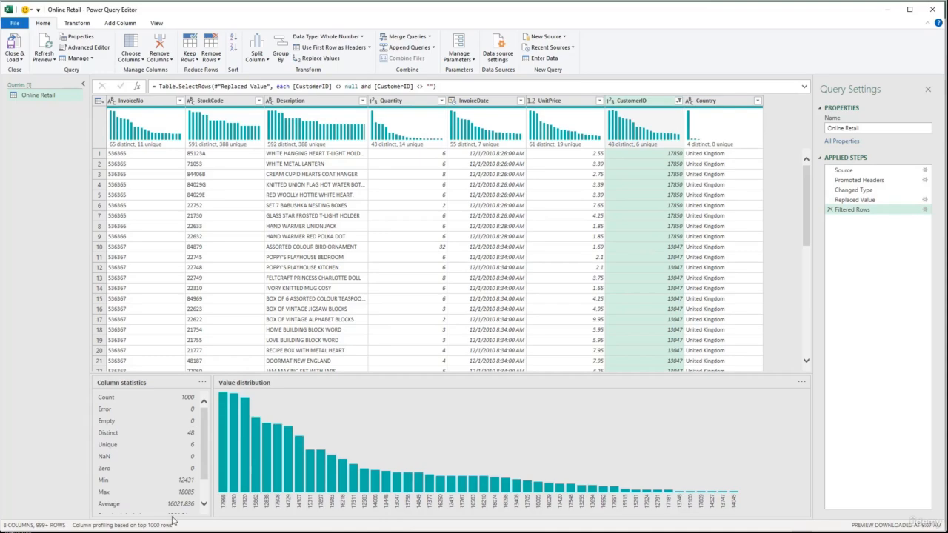
# Check the CustomerID statistics with profiling based on the entire data set, and return the profiling to the top 1000 rows
pyautogui.click(141, 528)
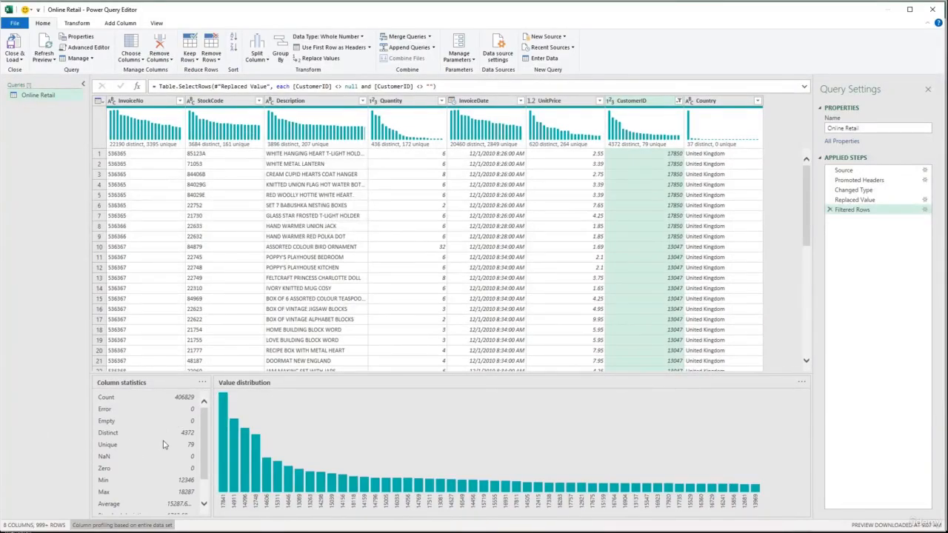
pyautogui.click(156, 526)
pyautogui.click(156, 526)
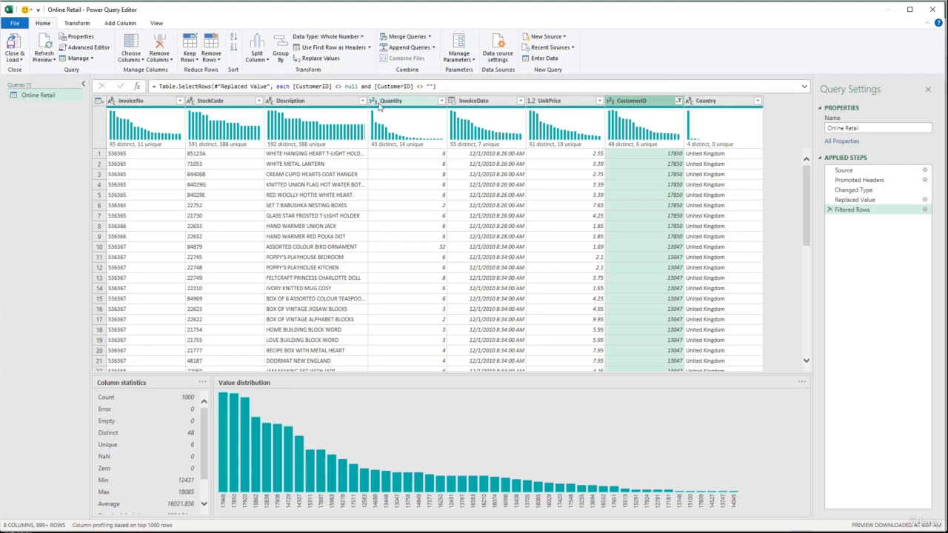
# Remove rows that duplicate the combination of CustomerID, StockCode and InvoiceNo, and load the cleaned query into the workbook
pyautogui.click(229, 106)
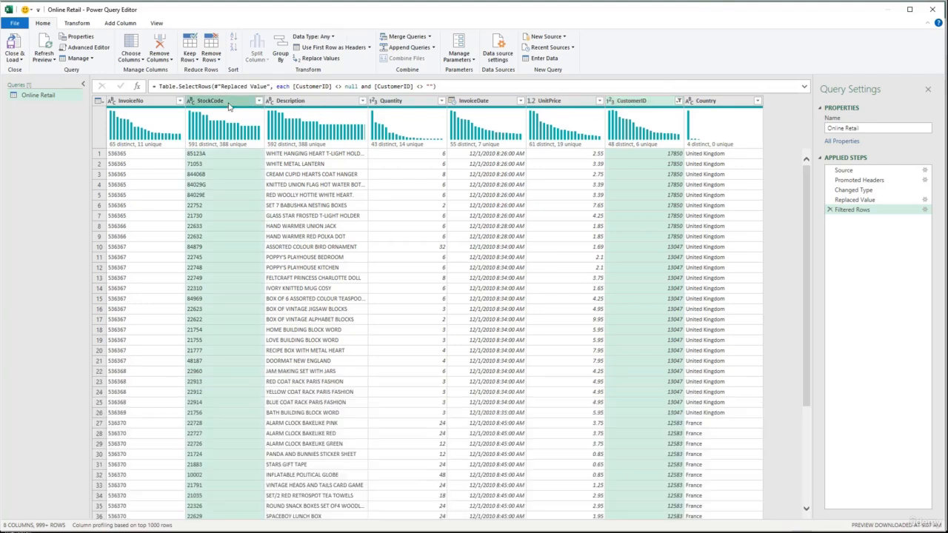
pyautogui.keyDown('ctrl'); pyautogui.click(161, 104); pyautogui.keyUp('ctrl')
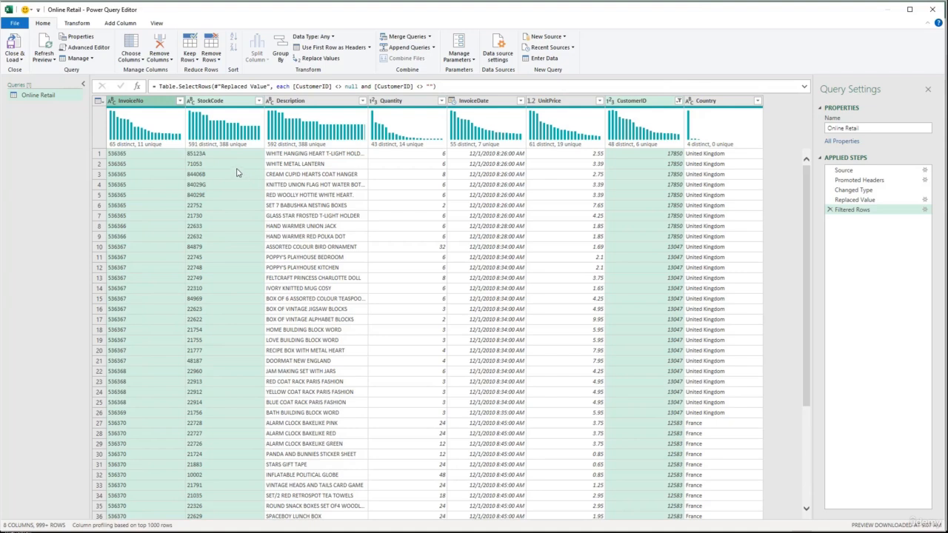
pyautogui.click(214, 63)
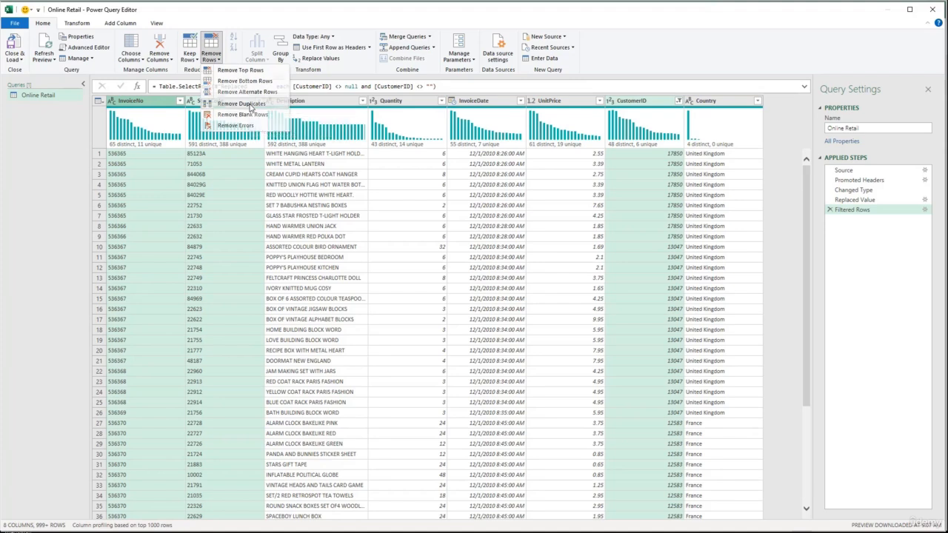
pyautogui.click(250, 107)
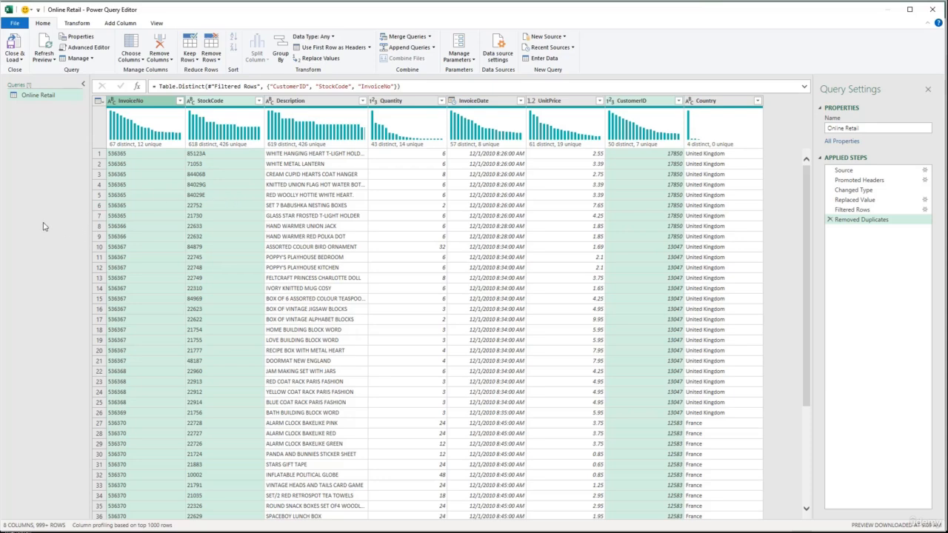
pyautogui.click(15, 49)
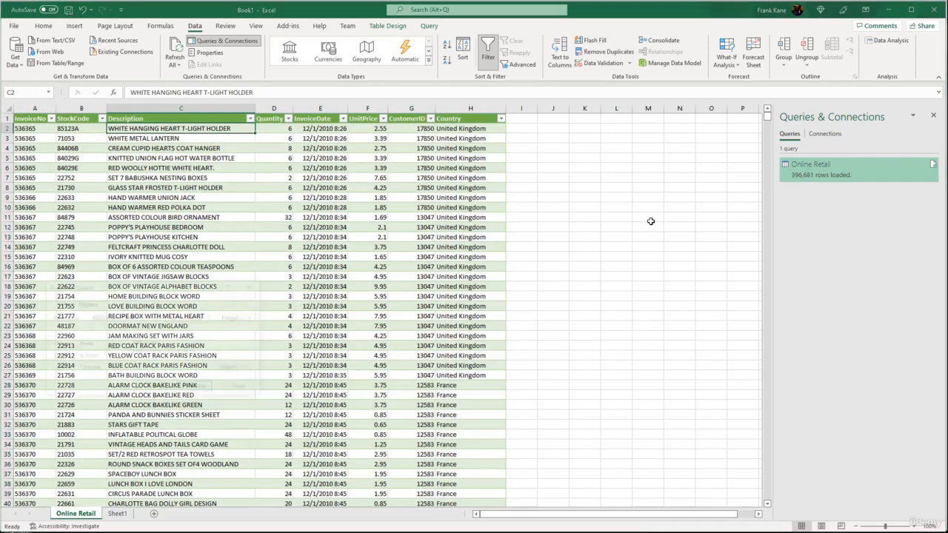
# Search the loaded Online Retail sheet for NO DESCRIPTION and close the search
pyautogui.hotkey('ctrl', 'f')
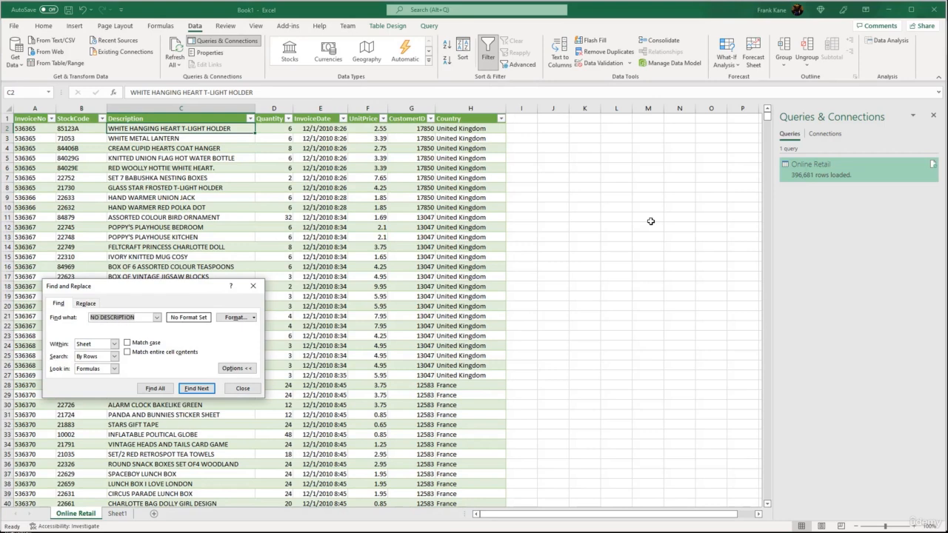
pyautogui.write('NO DESCRIPTION')
pyautogui.press('Return')
pyautogui.moveTo(788, 342); pyautogui.dragTo(467, 259)
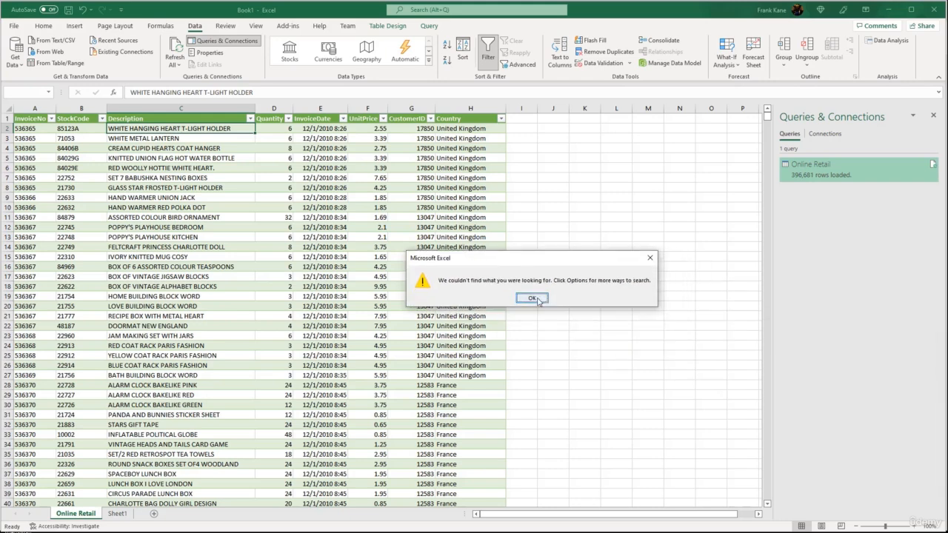
pyautogui.moveTo(532, 268); pyautogui.dragTo(408, 255)
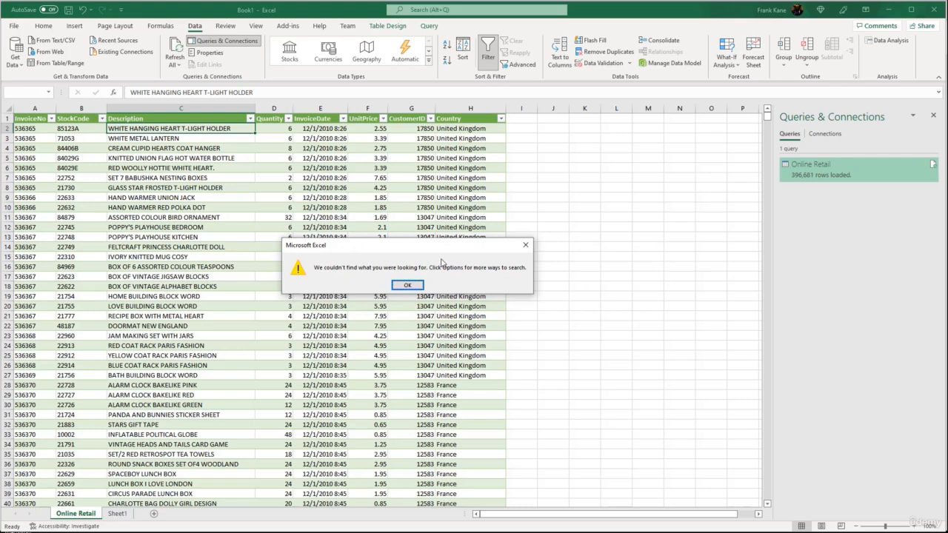
pyautogui.click(408, 286)
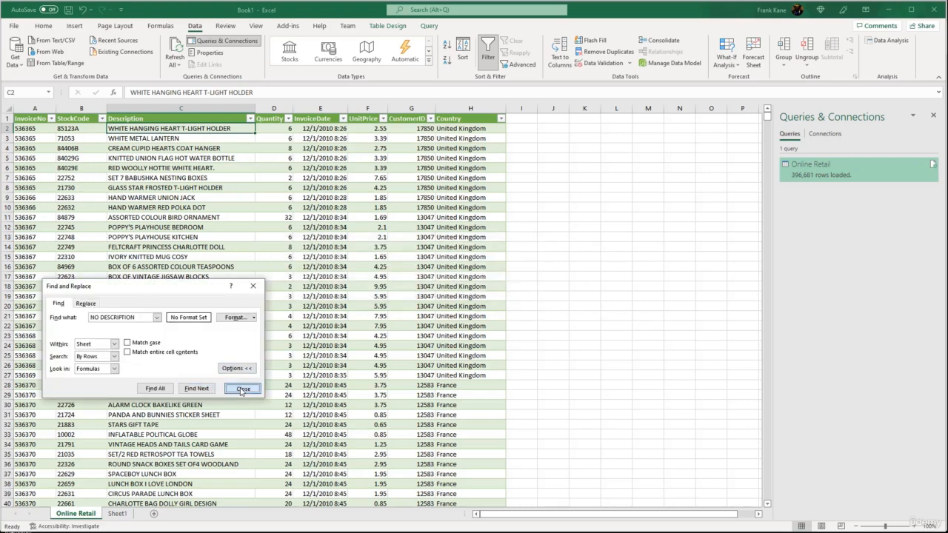
pyautogui.click(242, 388)
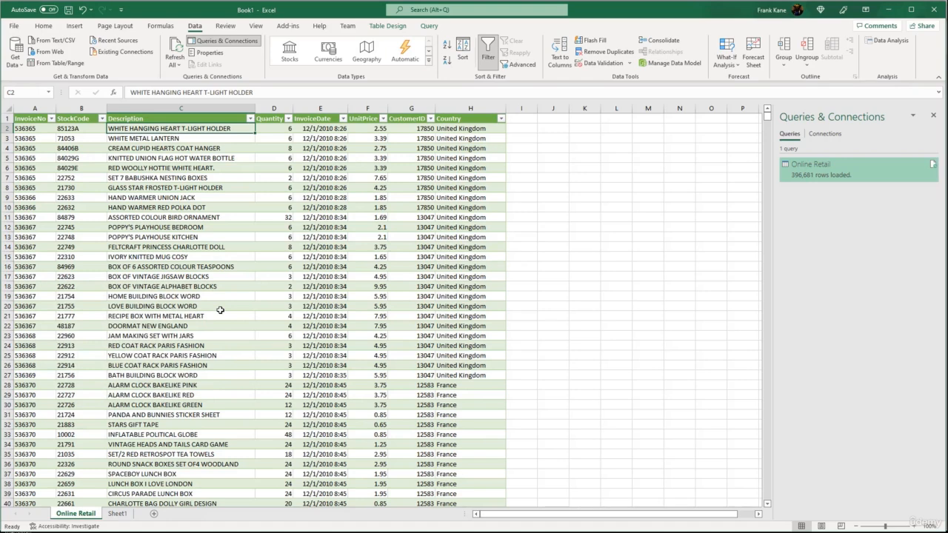